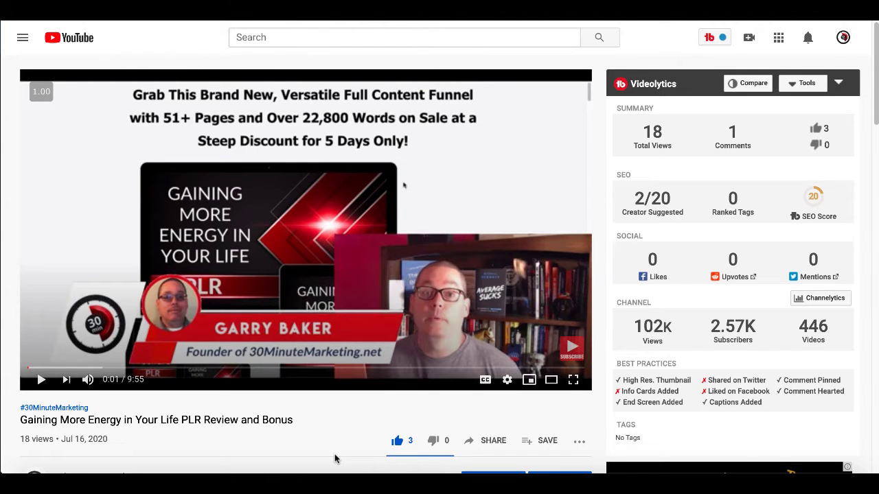
Step: Scroll to the pinned comment and follow its 30minutemarketing.net bonus link
scroll(334, 458, down, 2)
scroll(335, 459, down, 2)
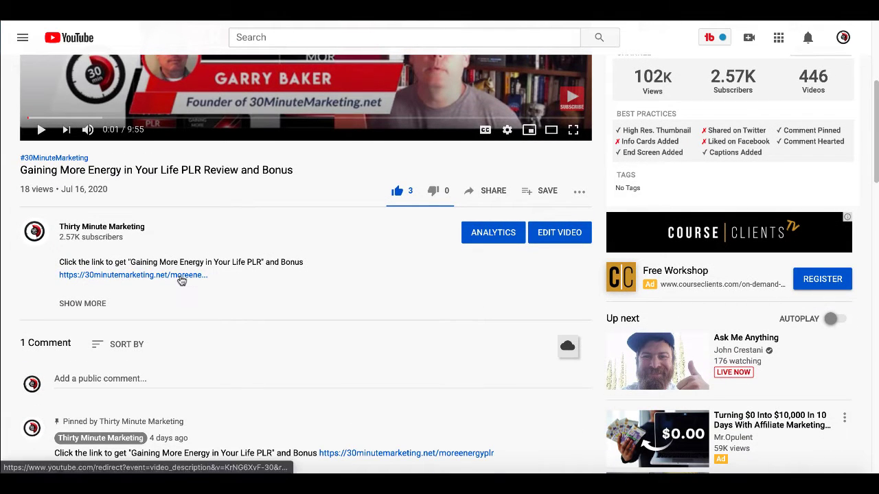
scroll(186, 309, down, 1)
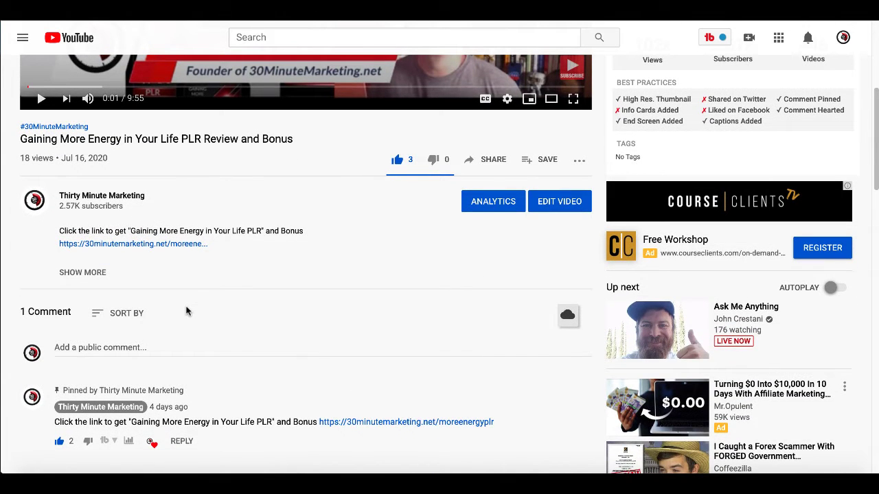
click(387, 425)
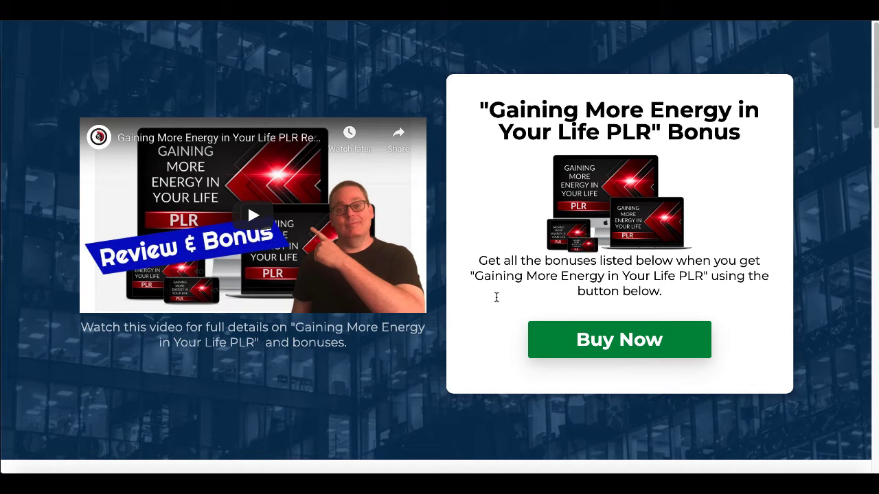
Step: Scroll down the bonus page past the PLR packs to the bonus button
scroll(506, 364, down, 4)
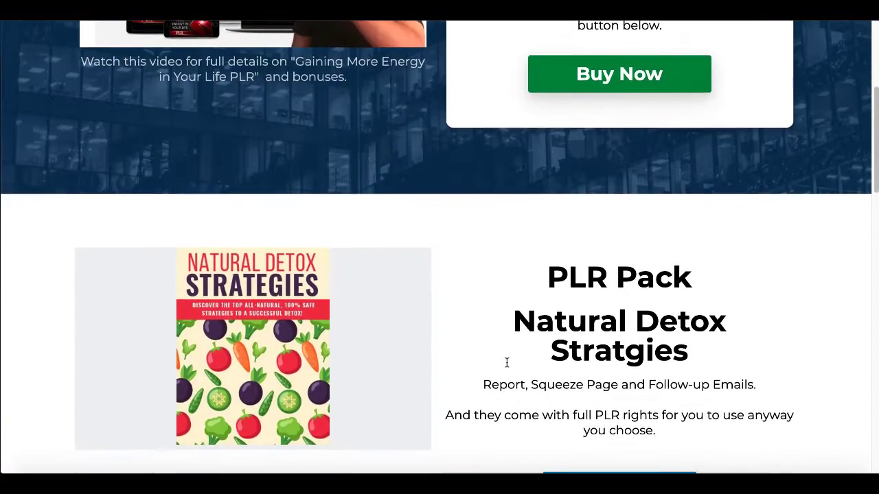
scroll(507, 362, down, 3)
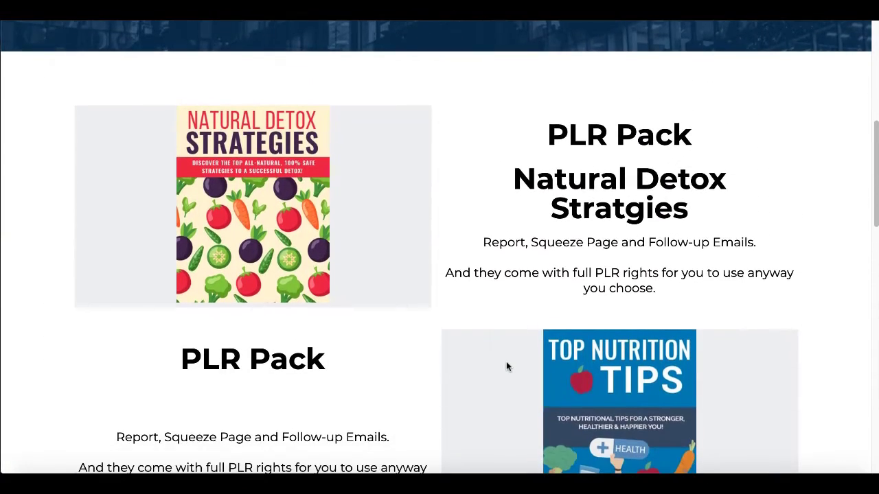
scroll(506, 366, down, 2)
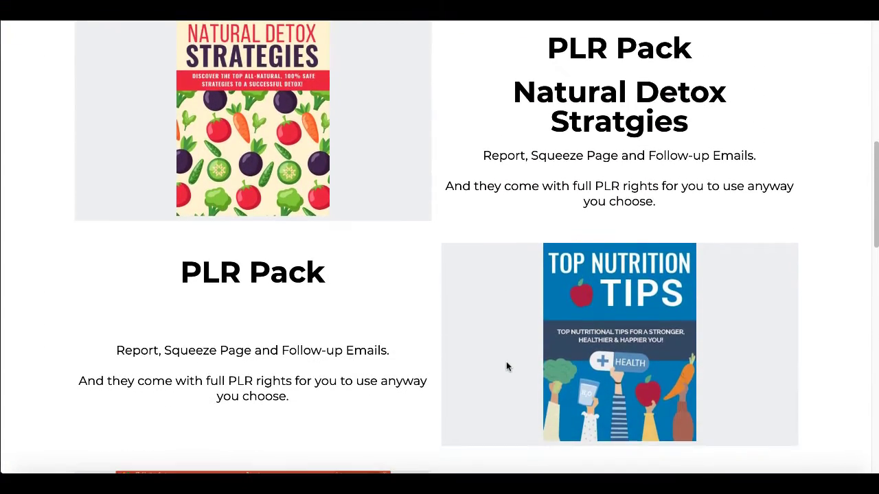
scroll(506, 364, down, 5)
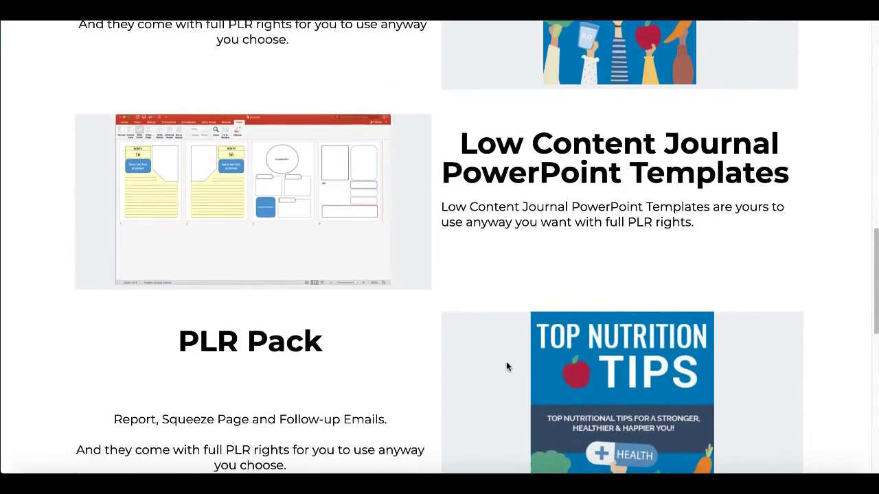
scroll(506, 366, down, 5)
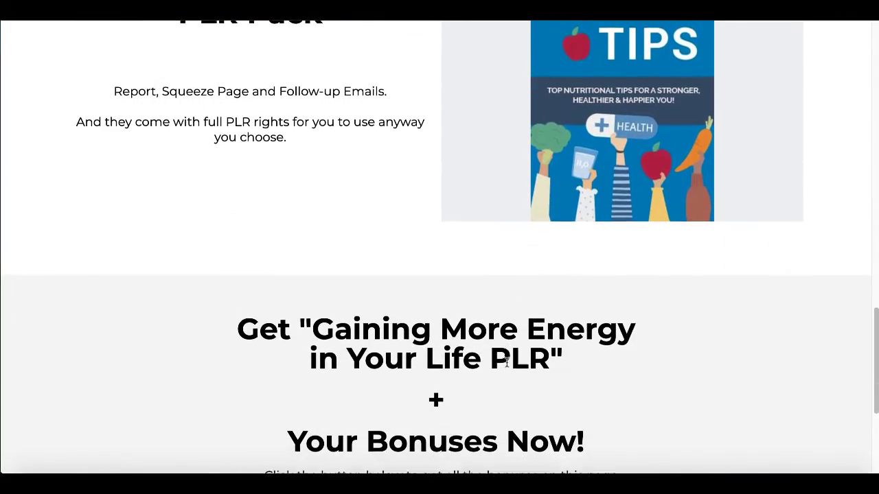
scroll(506, 363, down, 2)
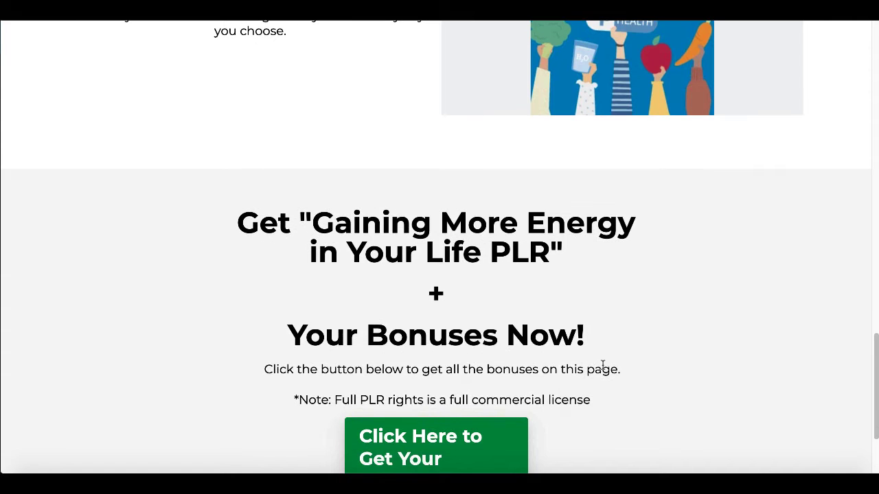
scroll(603, 366, down, 1)
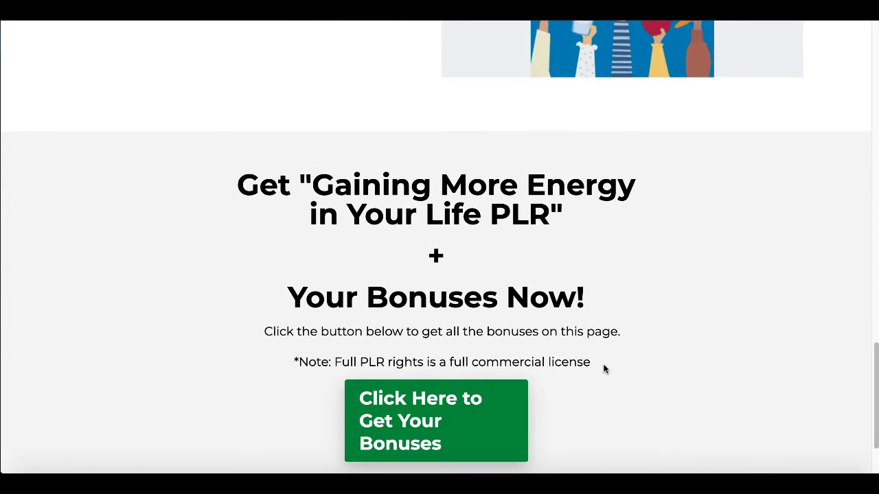
scroll(604, 370, down, 1)
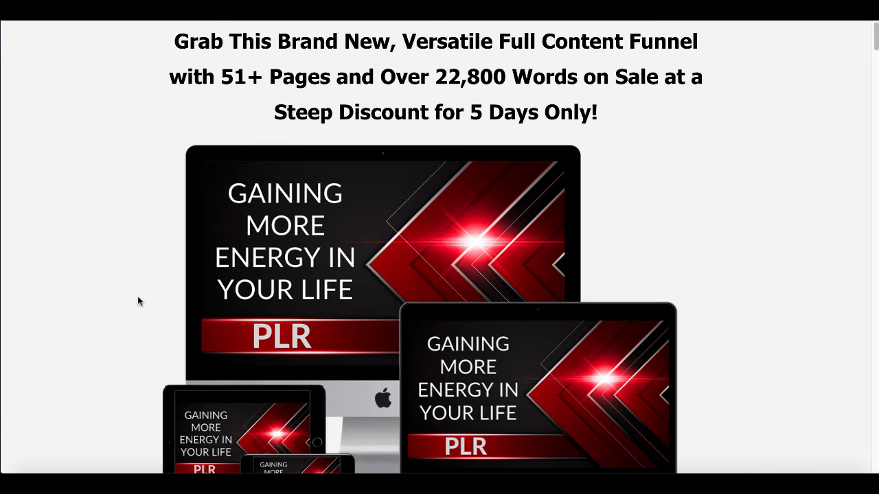
Step: Scroll the bonus page back up to the top
scroll(138, 300, down, 2)
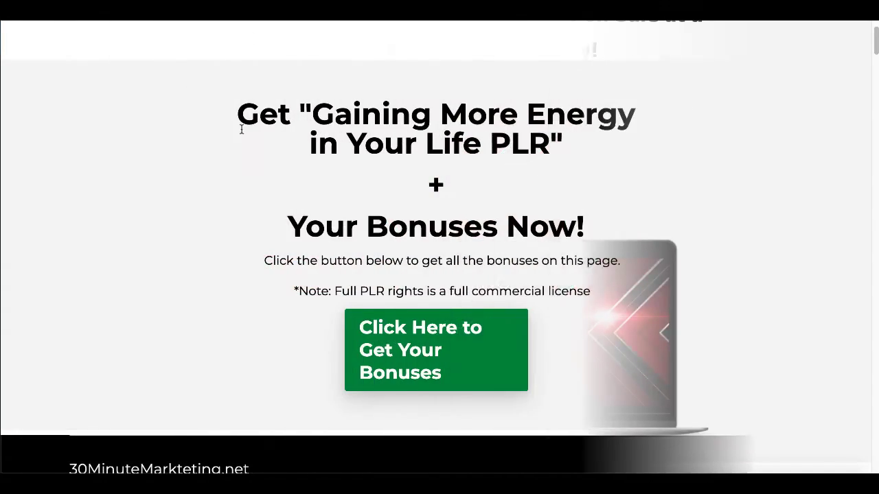
scroll(240, 129, up, 5)
scroll(241, 129, up, 15)
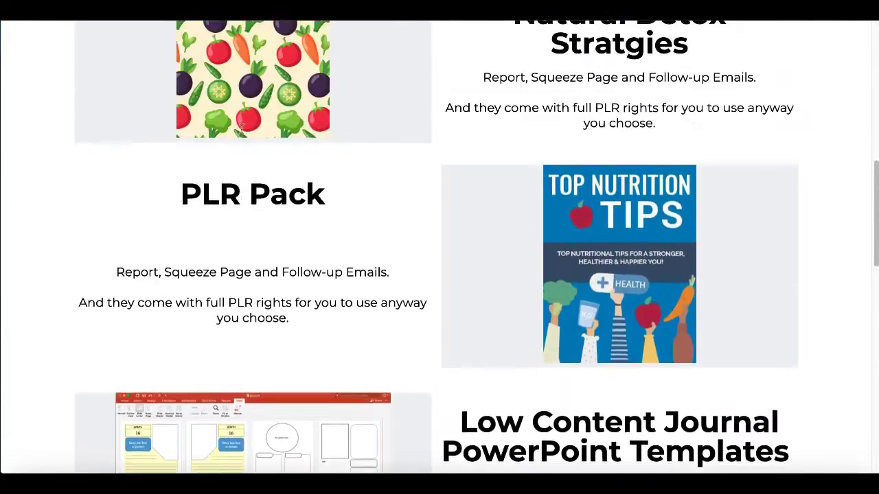
scroll(241, 133, up, 1)
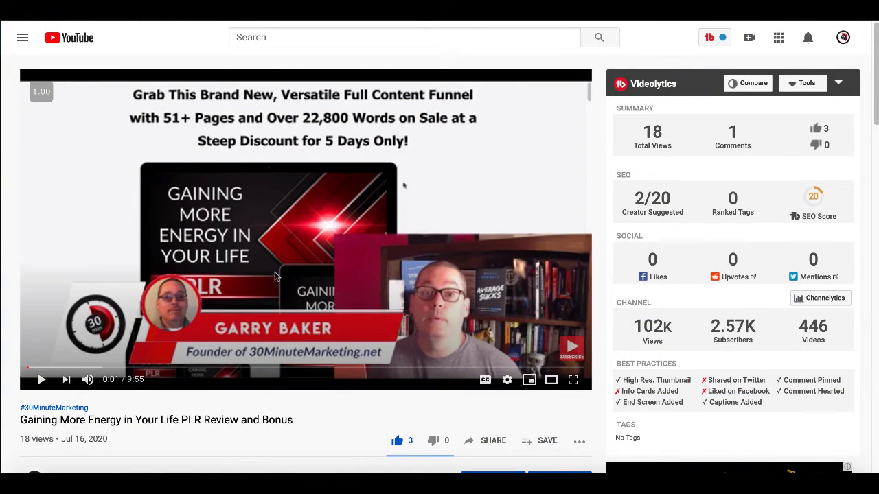
Step: Scroll down and back up on the Gaining More Energy PLR YouTube page
scroll(275, 276, down, 3)
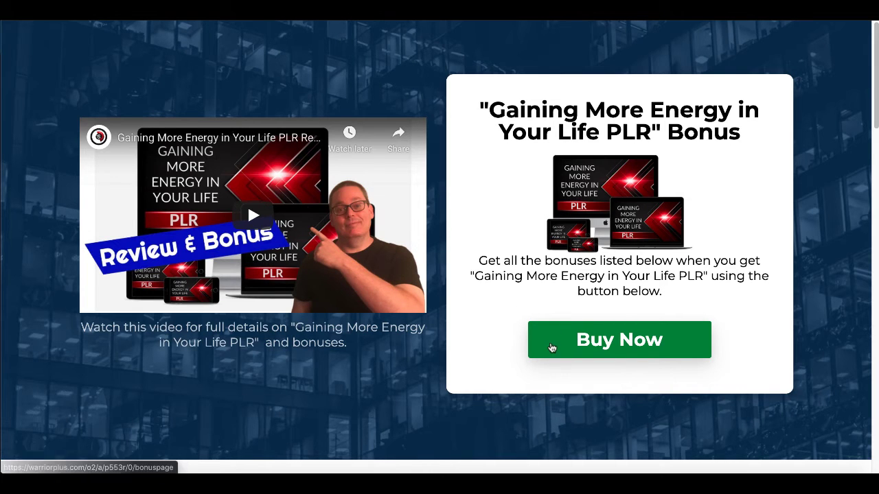
scroll(82, 278, up, 1)
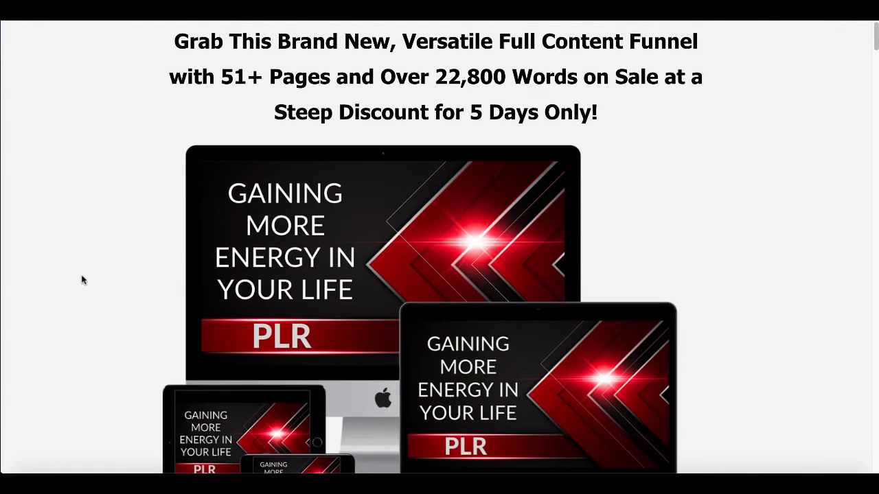
Step: Scroll down through the Gaining More Energy PLR sales page content
scroll(104, 283, down, 2)
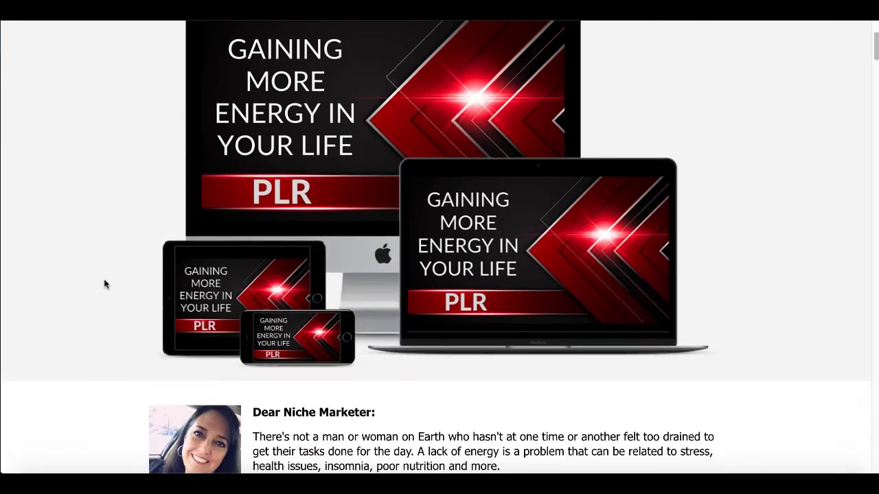
scroll(105, 283, down, 3)
scroll(104, 281, down, 12)
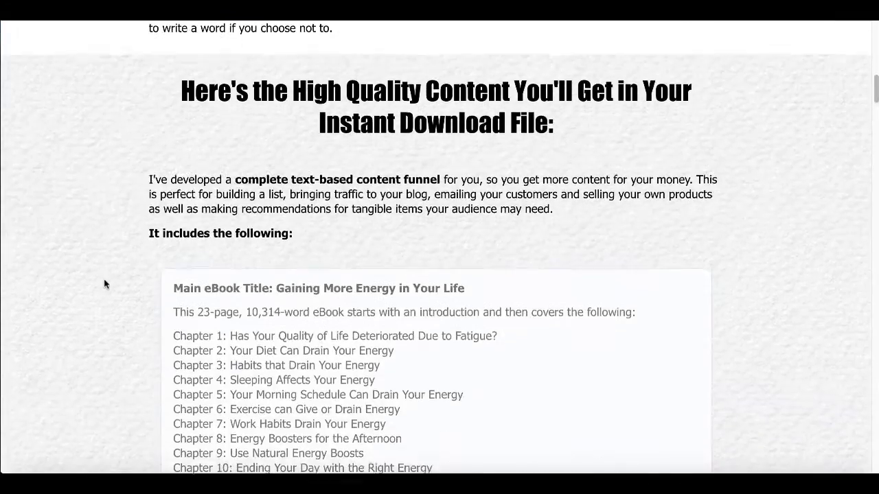
scroll(105, 282, down, 15)
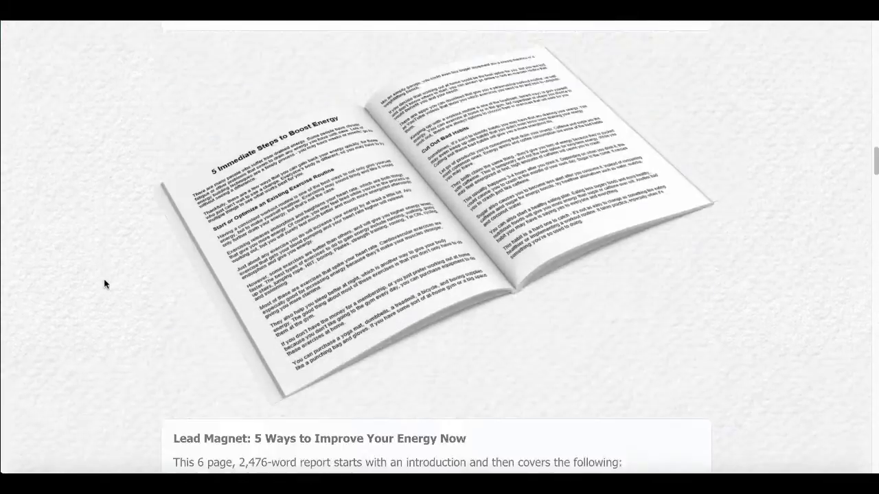
scroll(104, 279, down, 14)
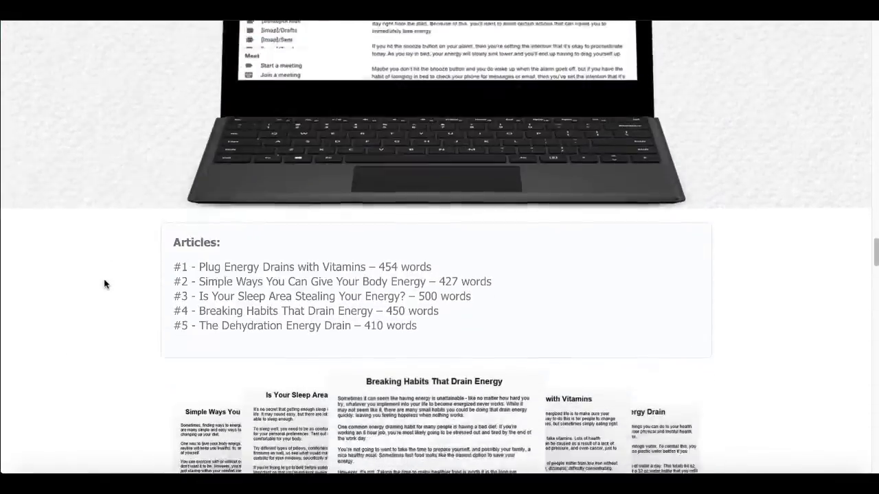
scroll(104, 284, down, 14)
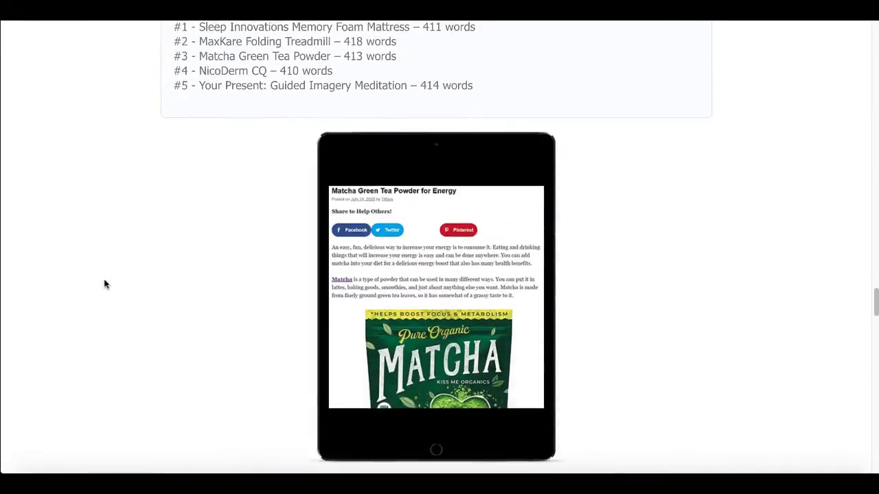
scroll(103, 284, down, 16)
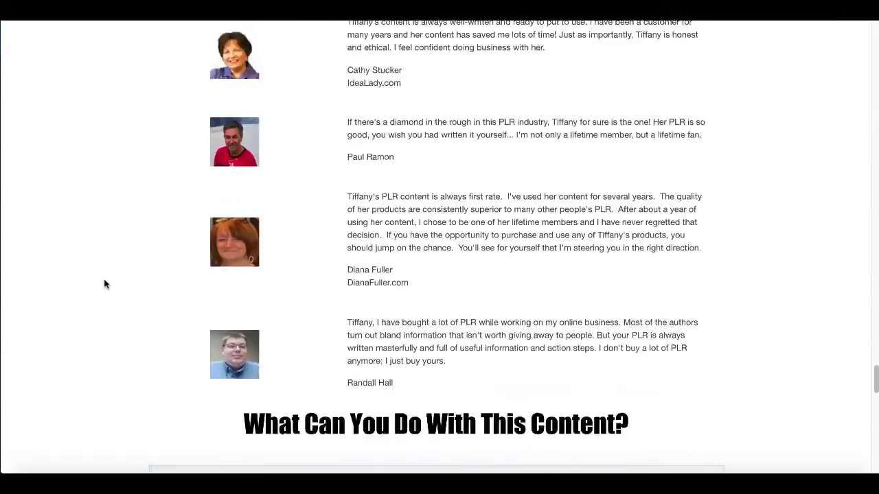
scroll(104, 283, down, 3)
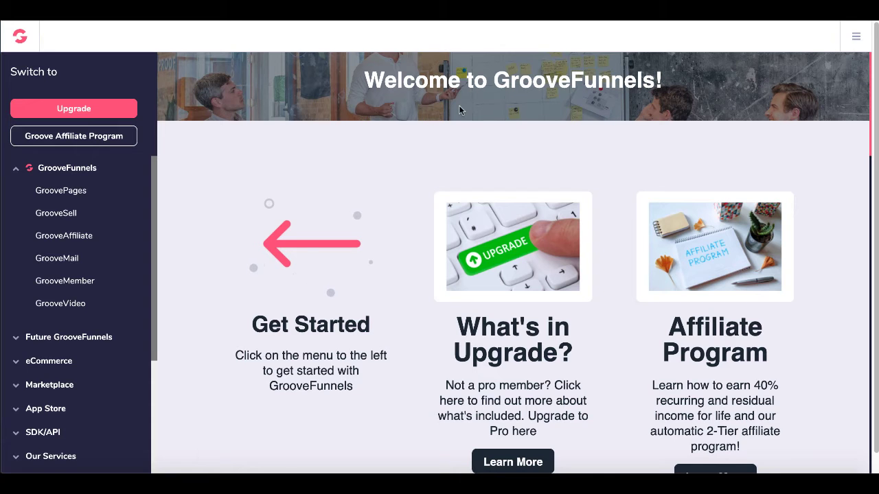
Step: Open GroovePages from the sidebar to list the three existing sites
click(81, 196)
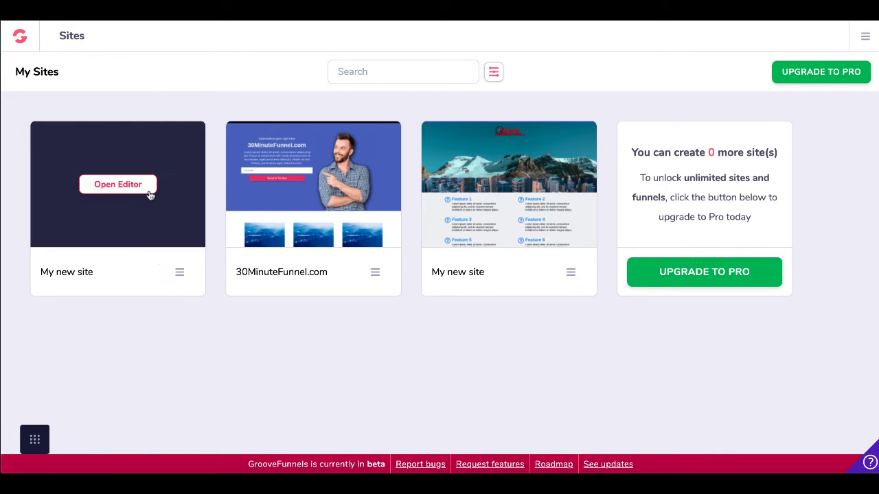
mouse_move(344, 190)
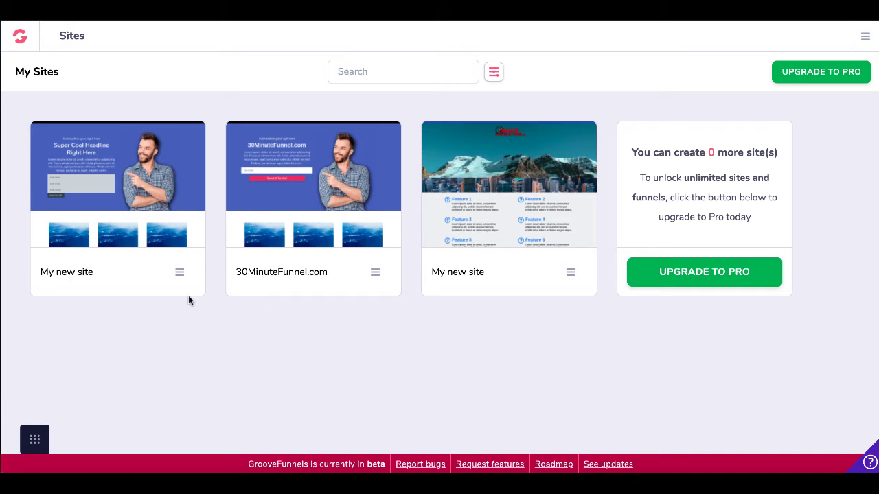
Step: Delete the first 'My new site' card and confirm, freeing 1 more site
click(179, 273)
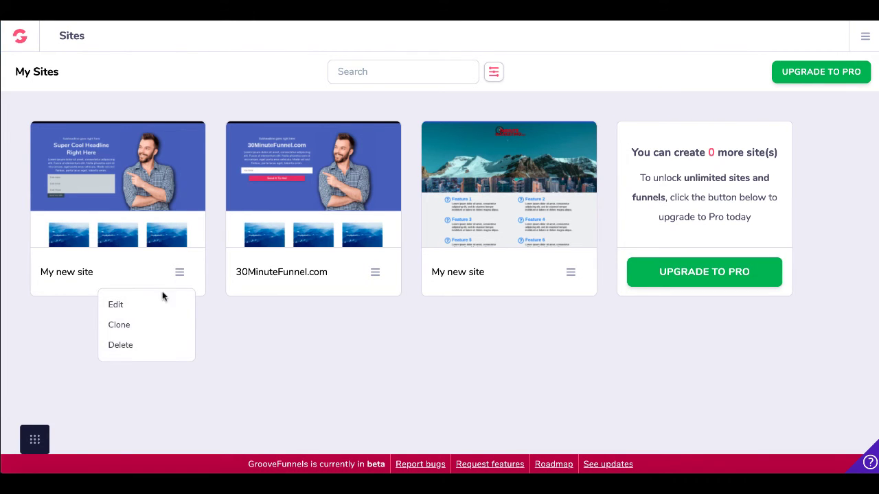
click(129, 345)
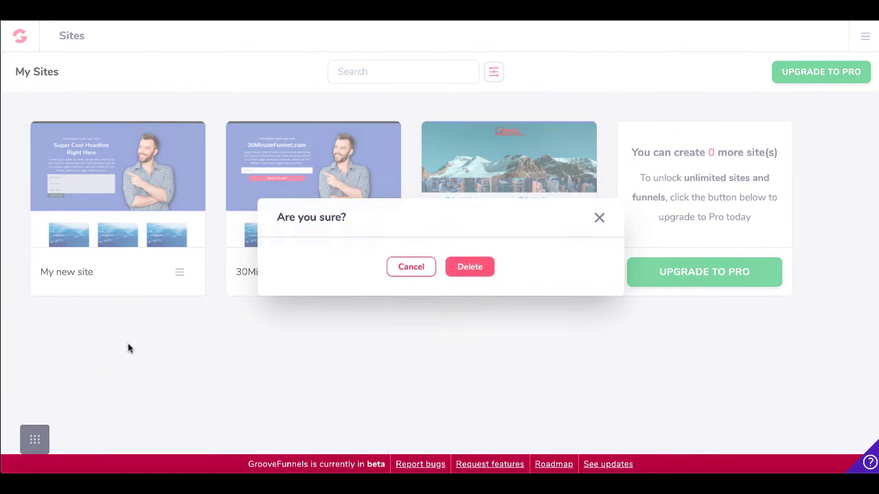
click(471, 268)
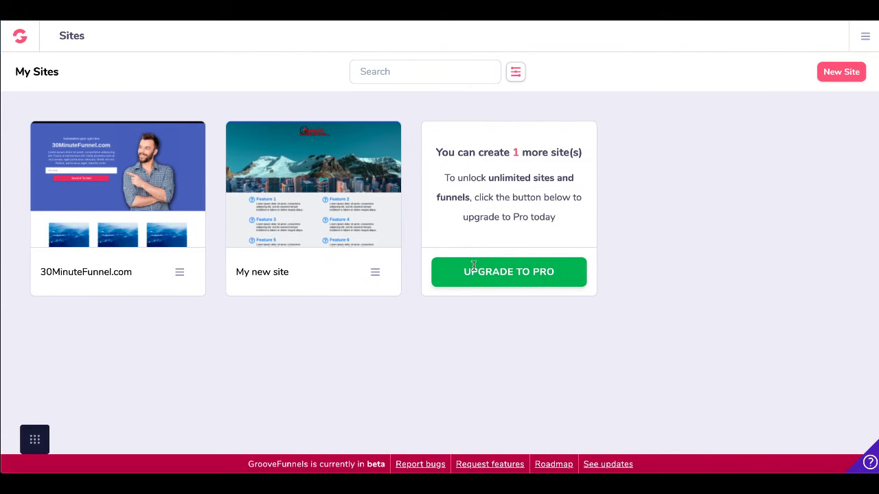
drag(512, 152, 583, 157)
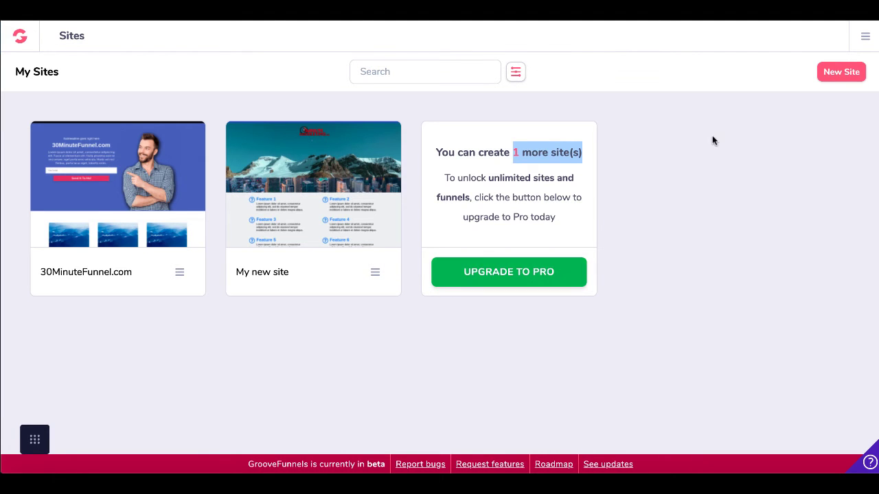
Step: Create a new site from the Blank Template / Start from scratch option
click(828, 80)
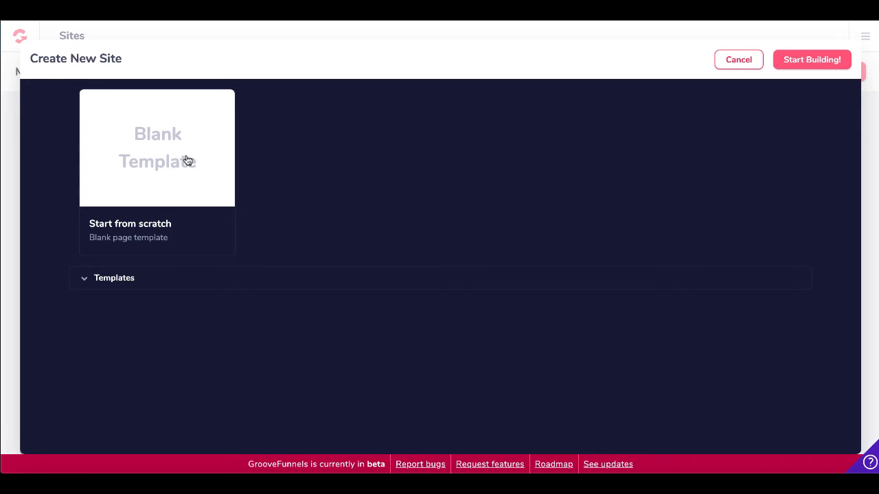
click(122, 281)
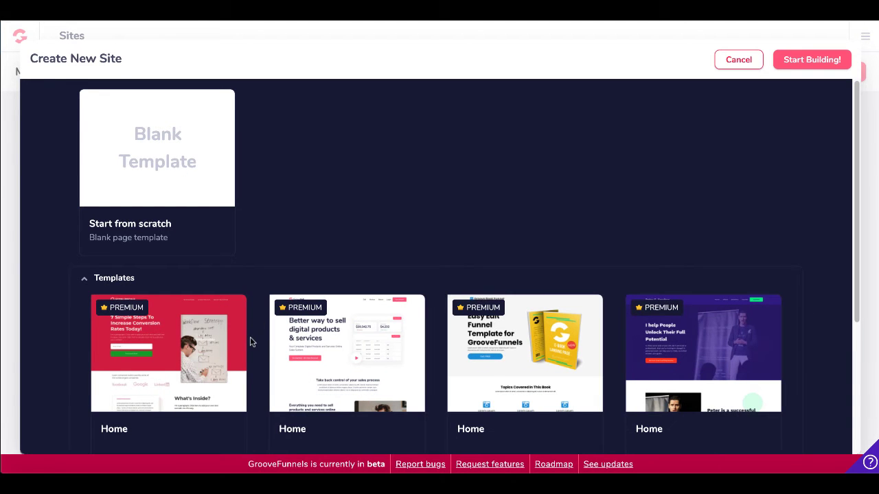
scroll(251, 341, down, 2)
scroll(251, 341, down, 3)
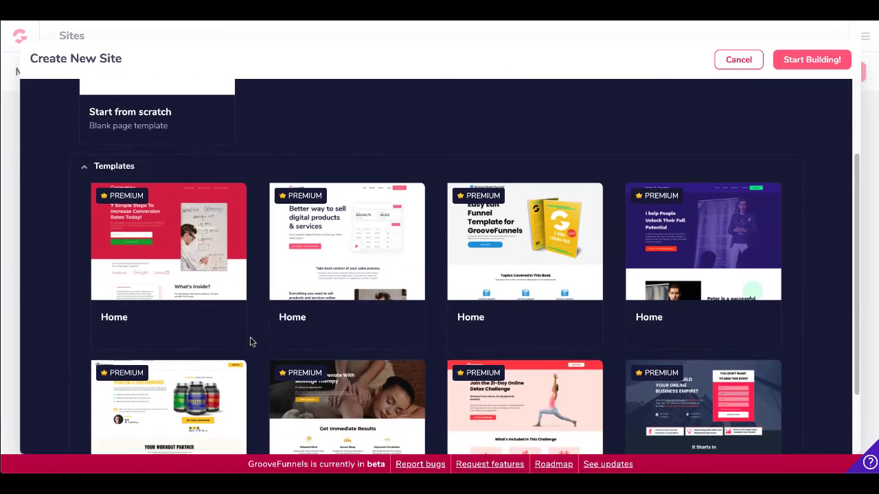
scroll(250, 342, up, 3)
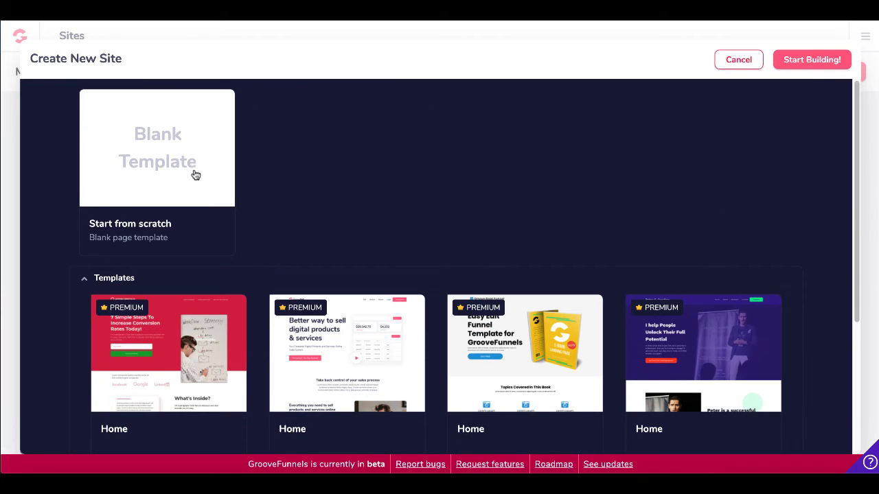
click(176, 160)
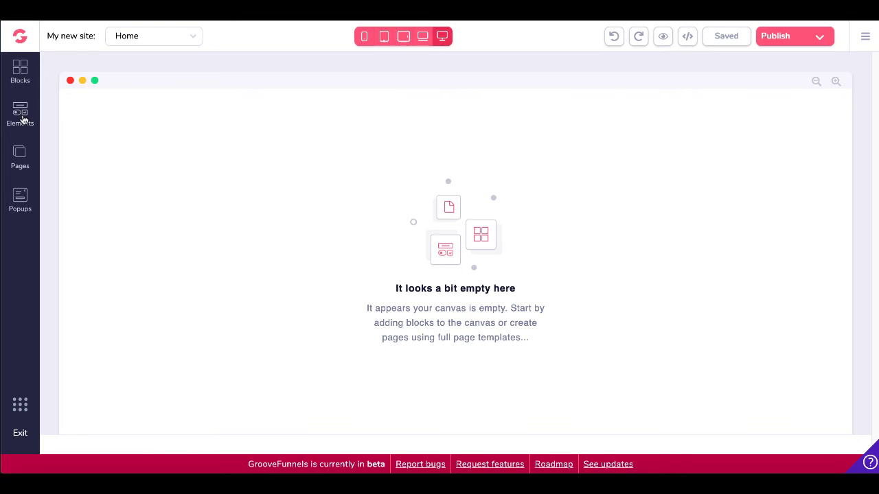
Step: Place a wireframe Alert bar block at the top of the Home page
click(22, 75)
click(153, 111)
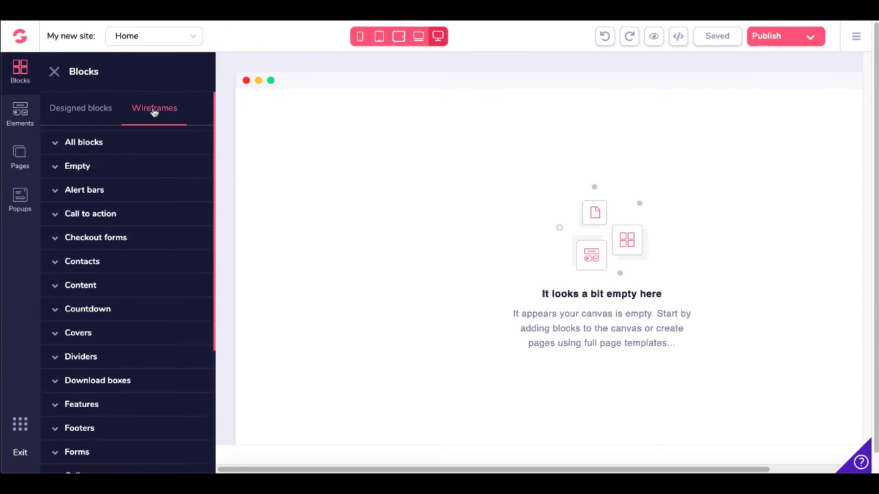
click(57, 197)
drag(84, 214, 371, 115)
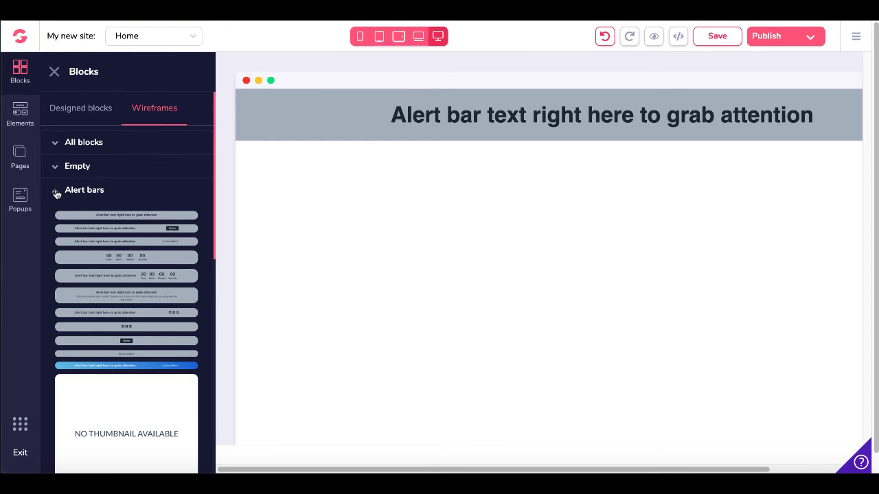
click(57, 195)
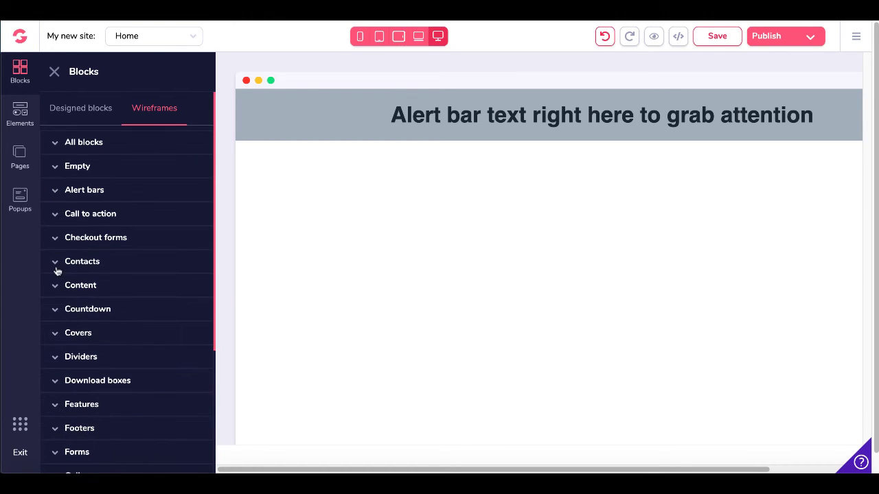
Step: Add a Lorem ipsum Content wireframe block below the alert bar
click(53, 288)
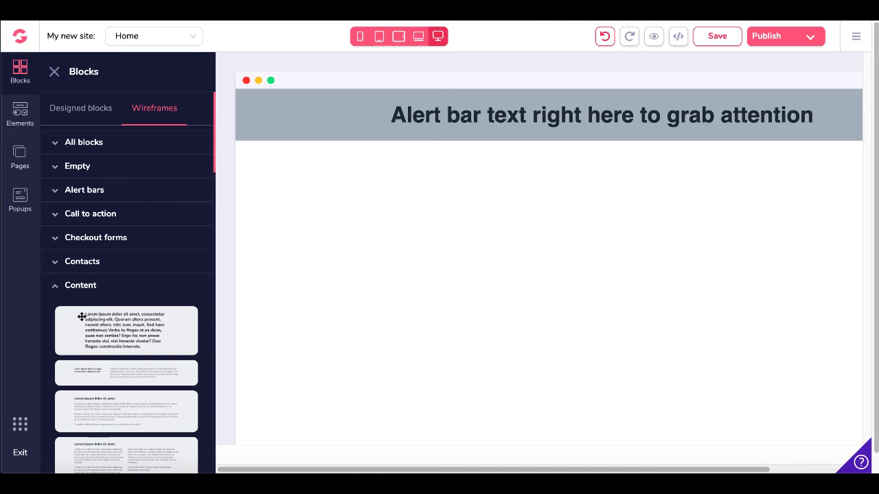
drag(80, 314, 386, 221)
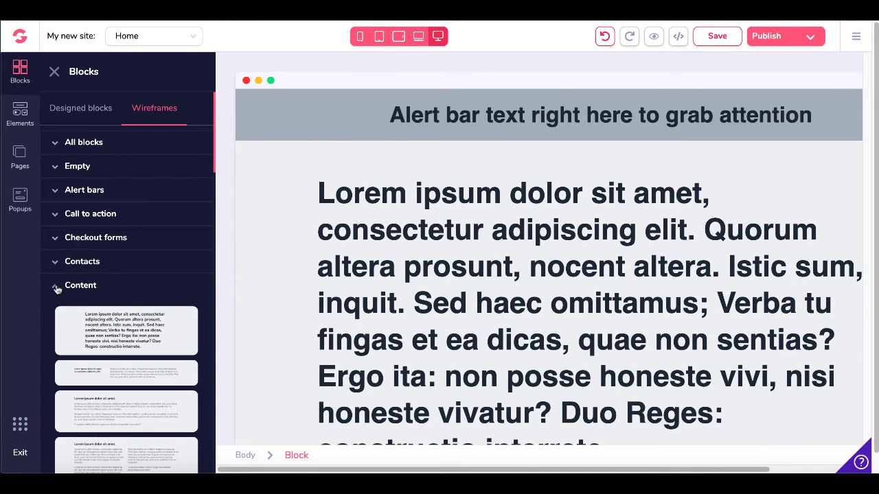
click(57, 289)
Step: Bring up the Empty container wireframes in the blocks list
scroll(102, 309, down, 1)
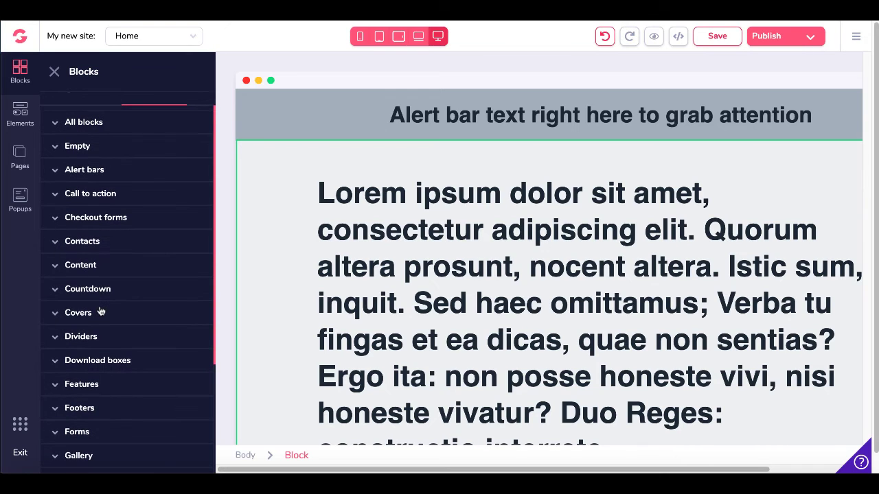
scroll(101, 311, down, 3)
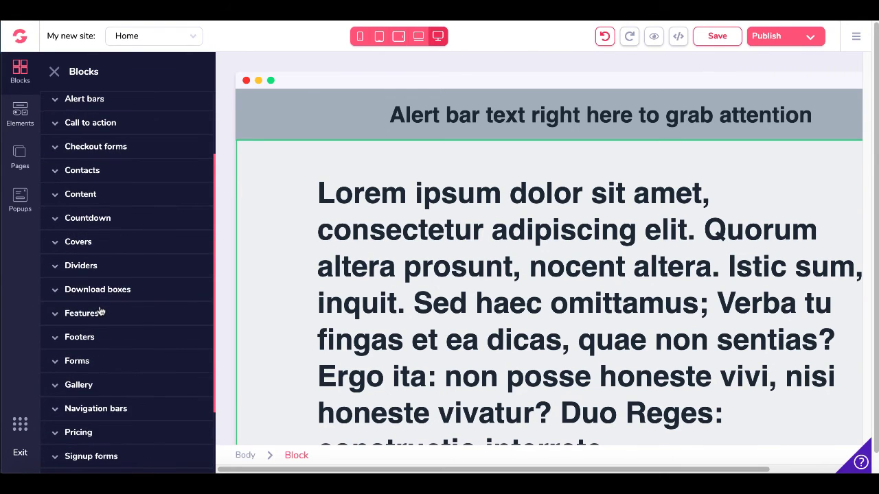
scroll(101, 311, down, 3)
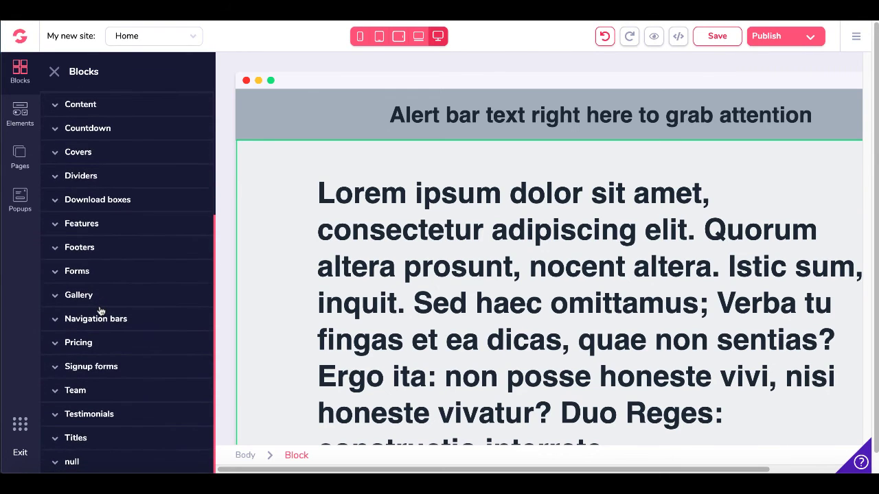
scroll(101, 311, up, 8)
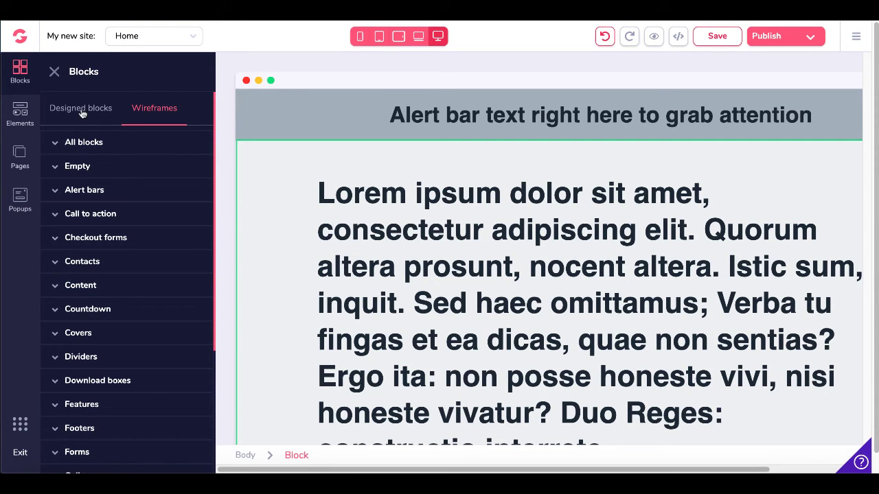
click(55, 168)
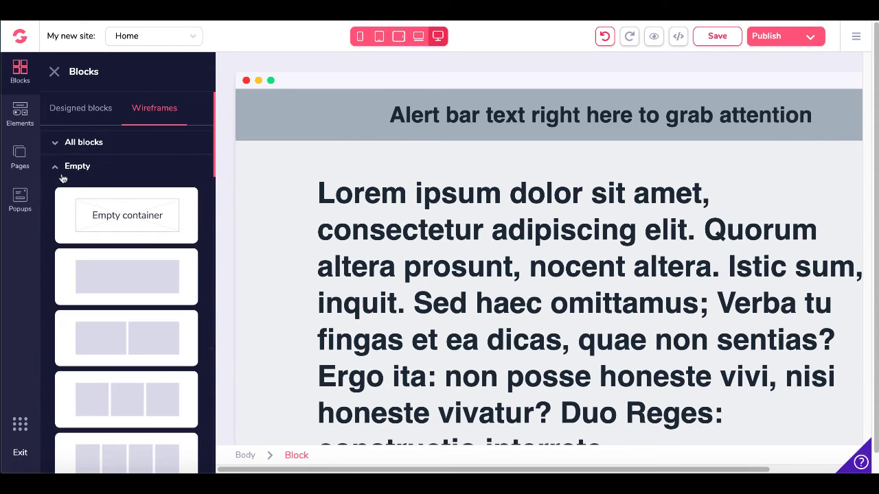
Step: Drag a Solid Button element into the empty container and select it
click(21, 121)
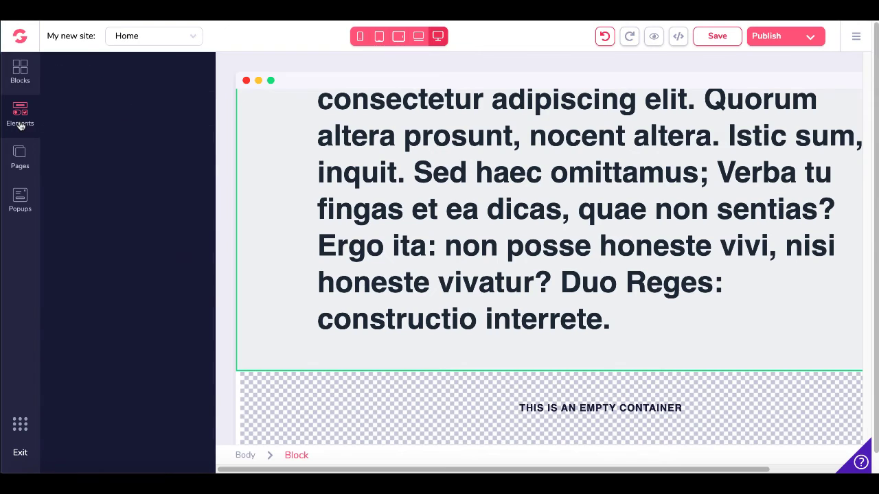
scroll(161, 237, down, 8)
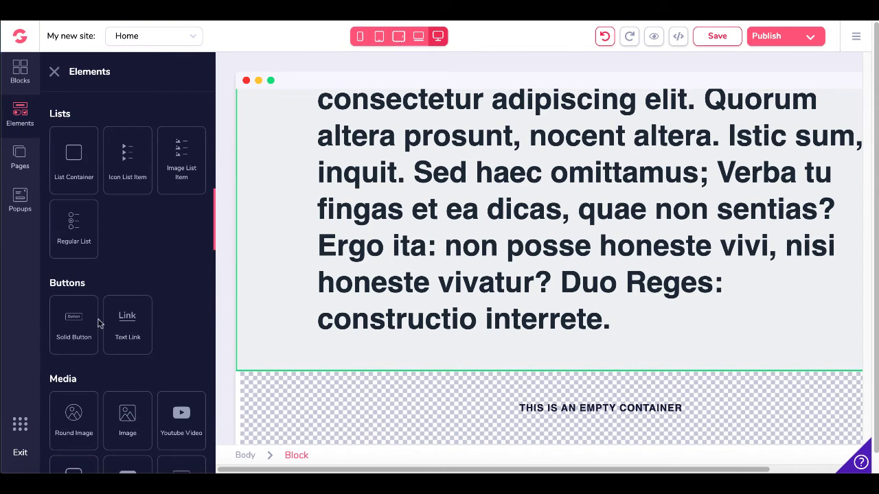
drag(70, 332, 443, 440)
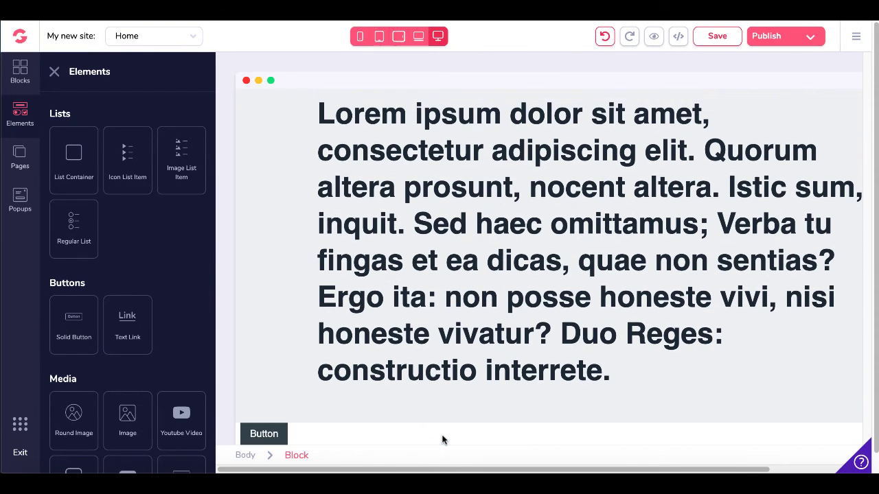
click(273, 437)
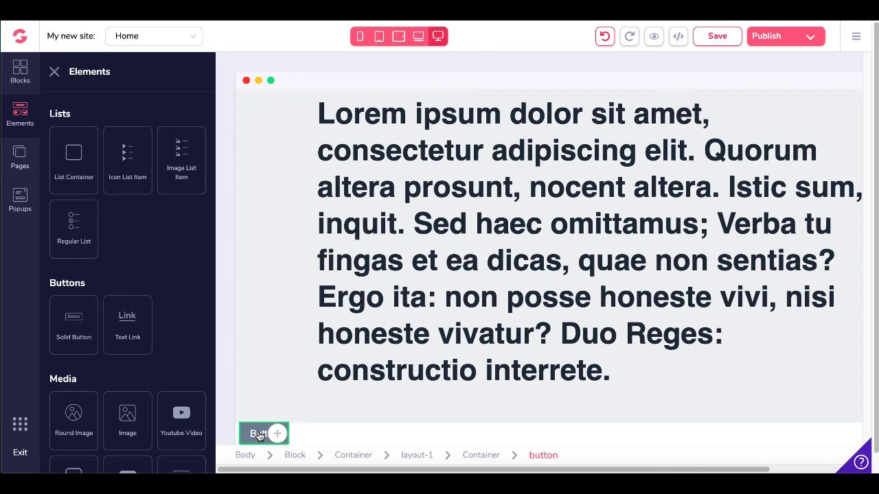